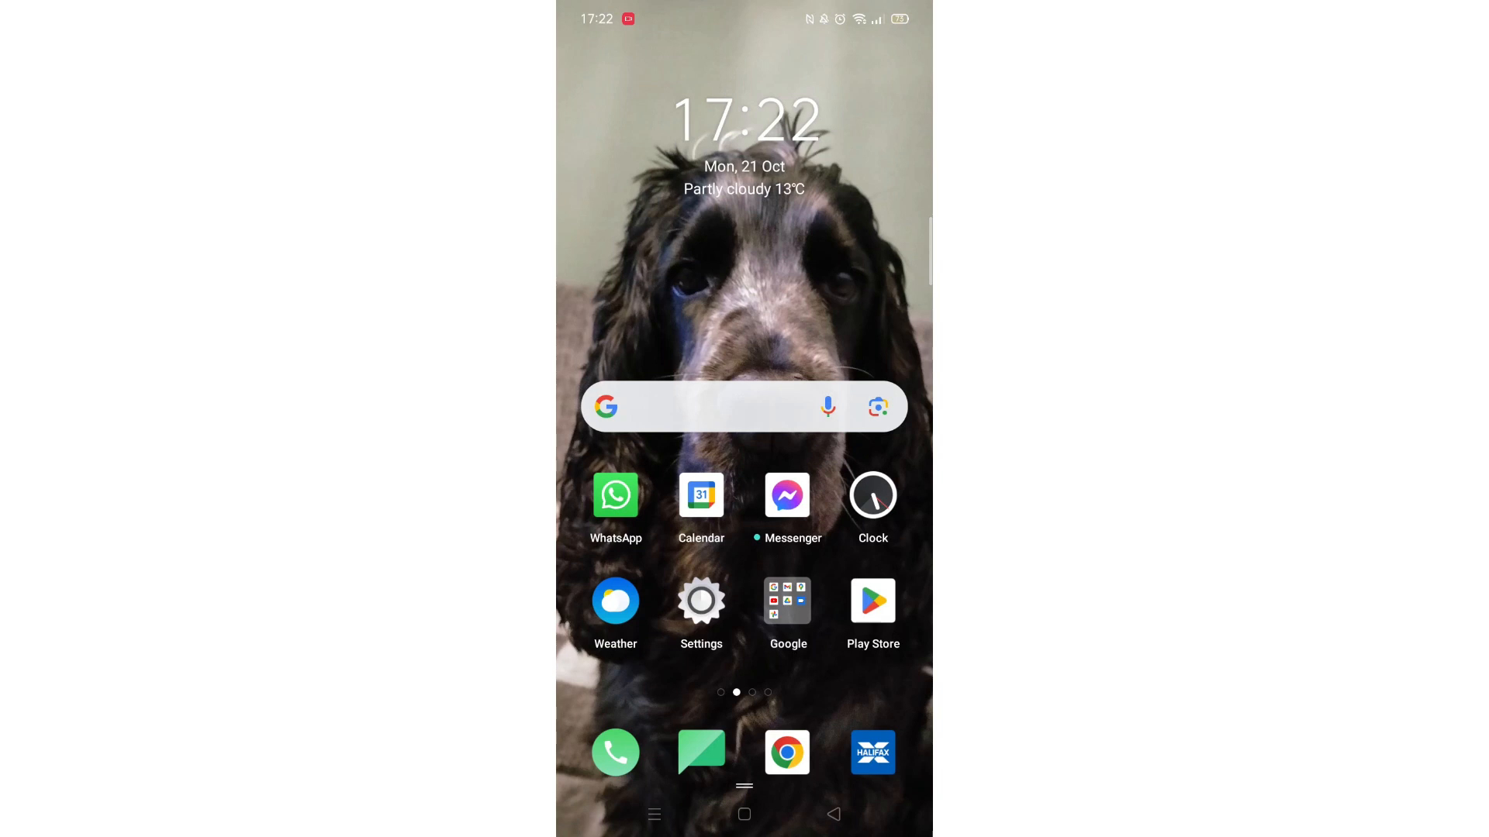
- Launch the Play Store from the home screen and go to its Search tab
left_click(873, 601)
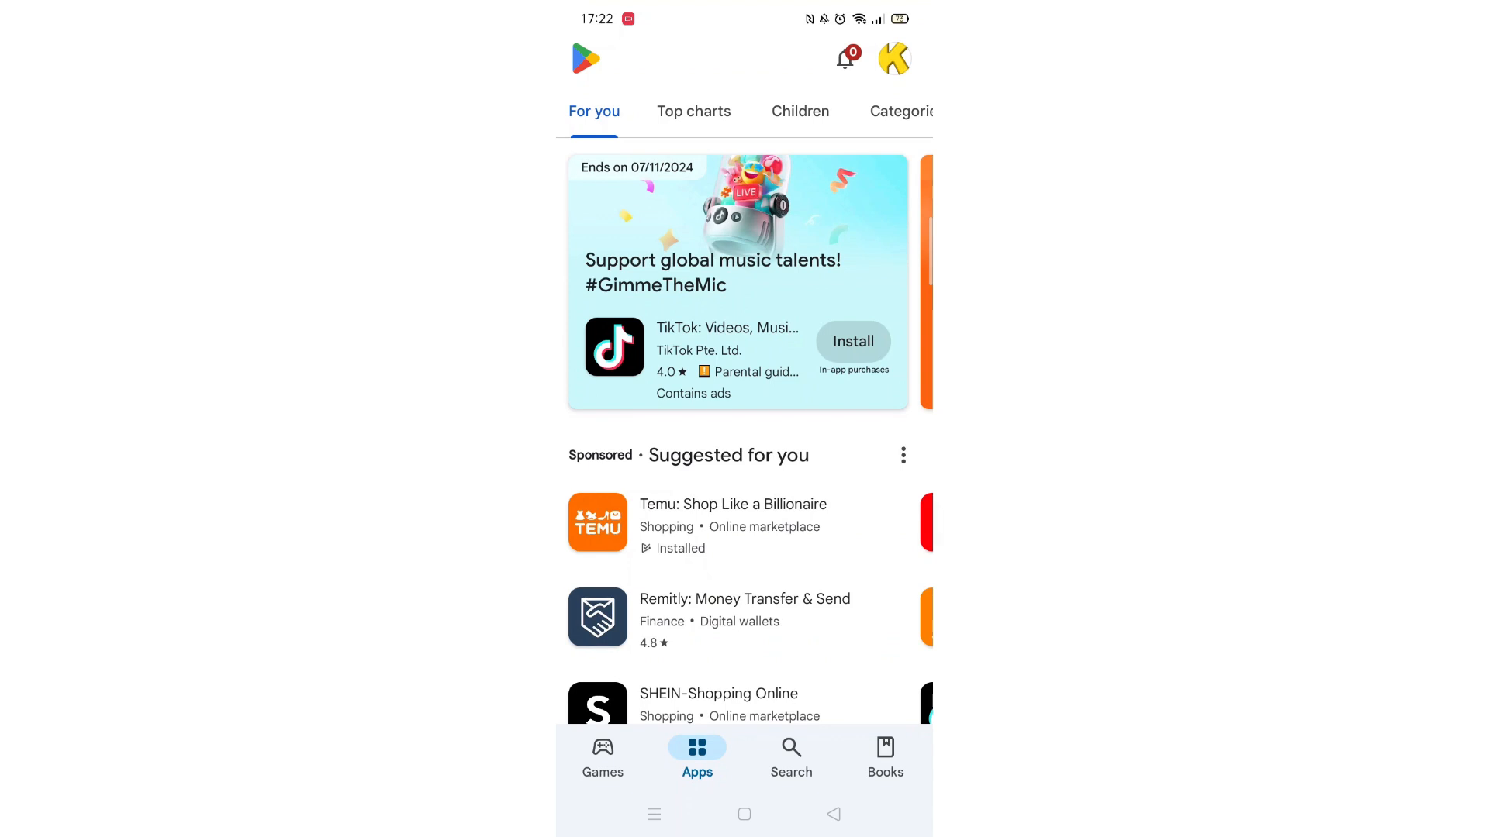
left_click(791, 756)
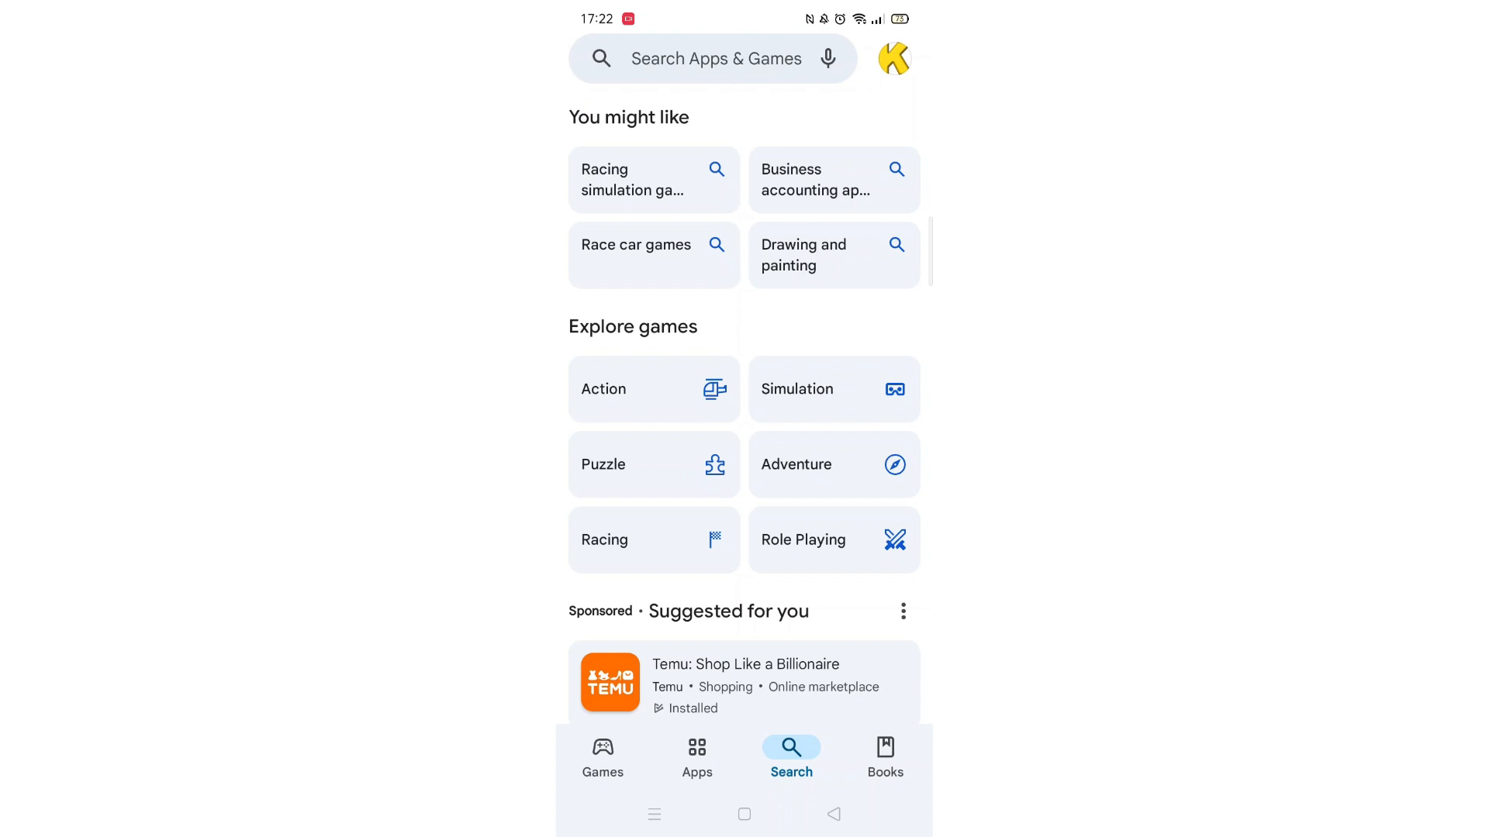
- Search the store for 'secure vpn' using the suggestion after typing 'secur'
left_click(715, 58)
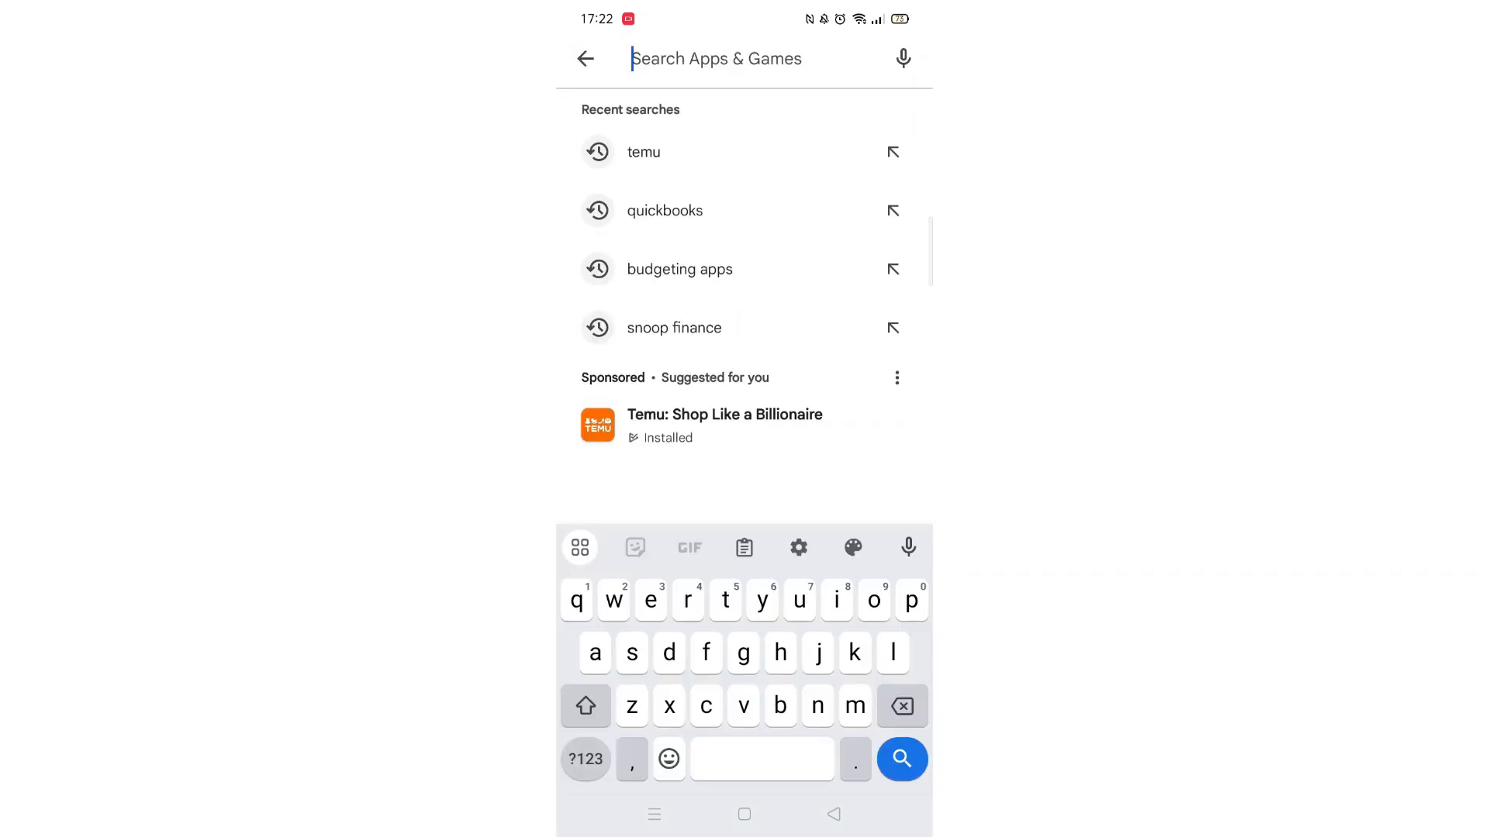
type("se")
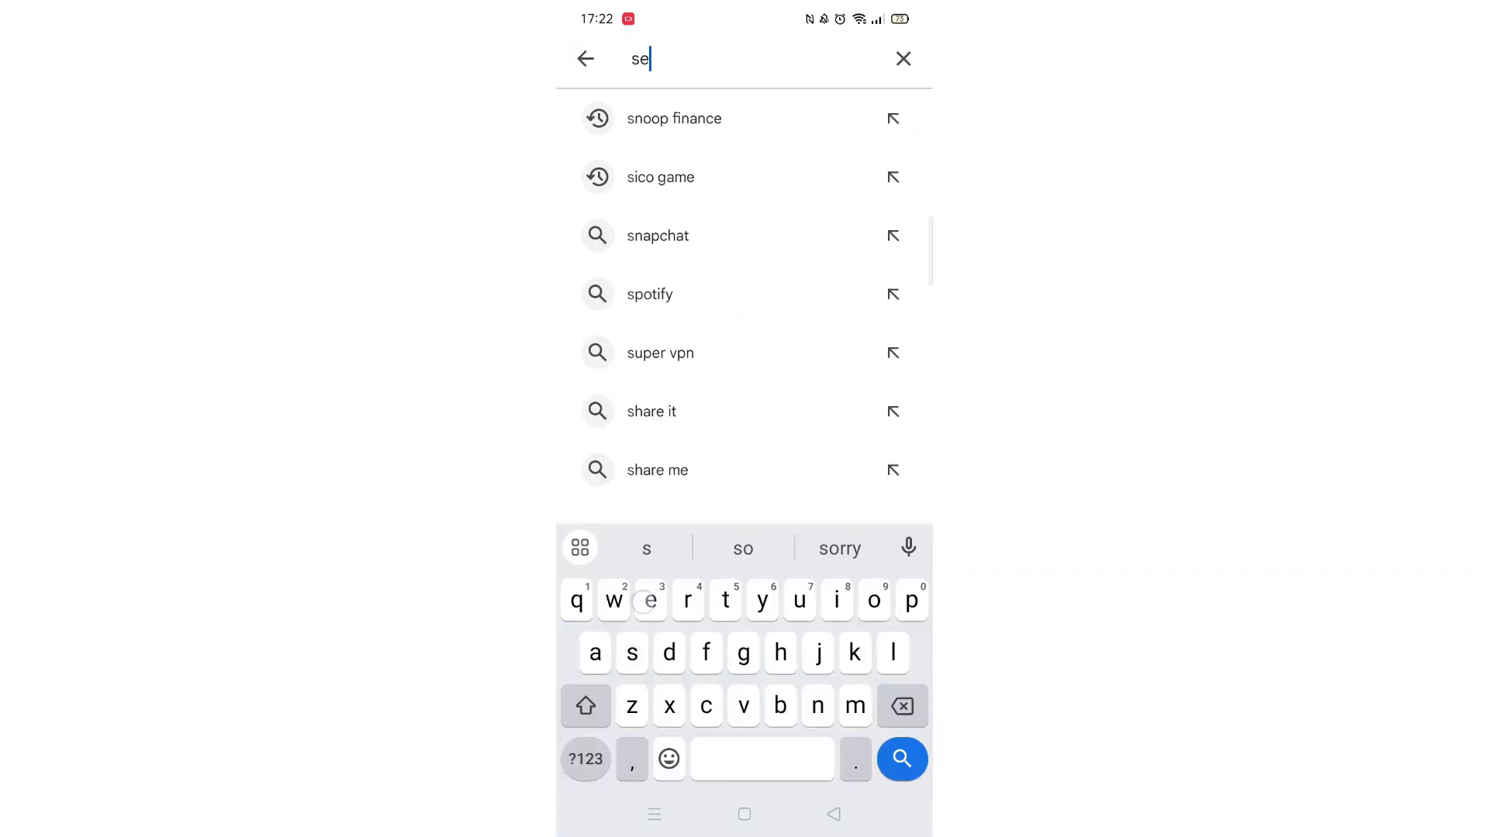
type("cur")
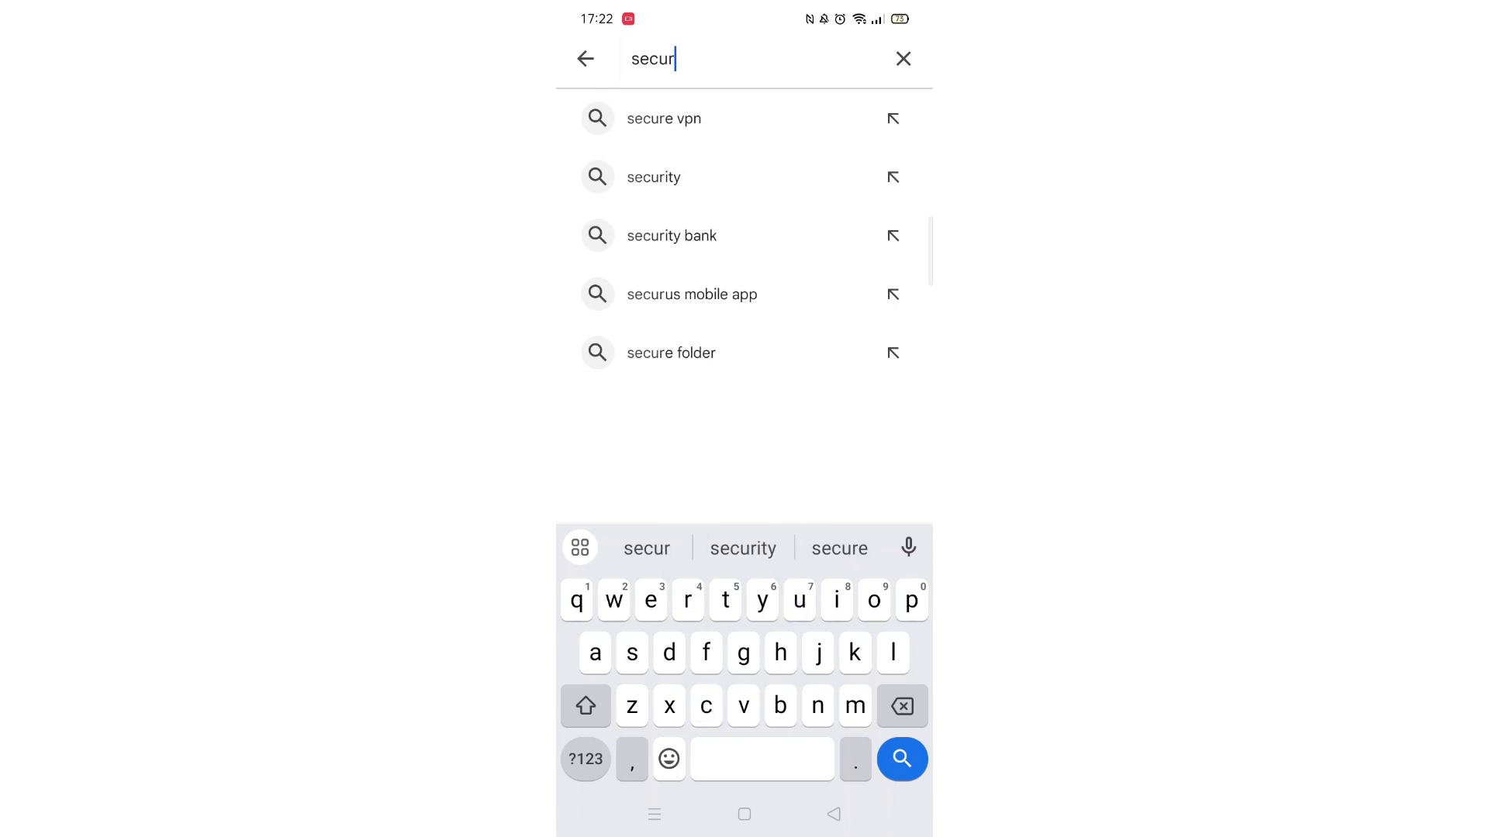
left_click(664, 117)
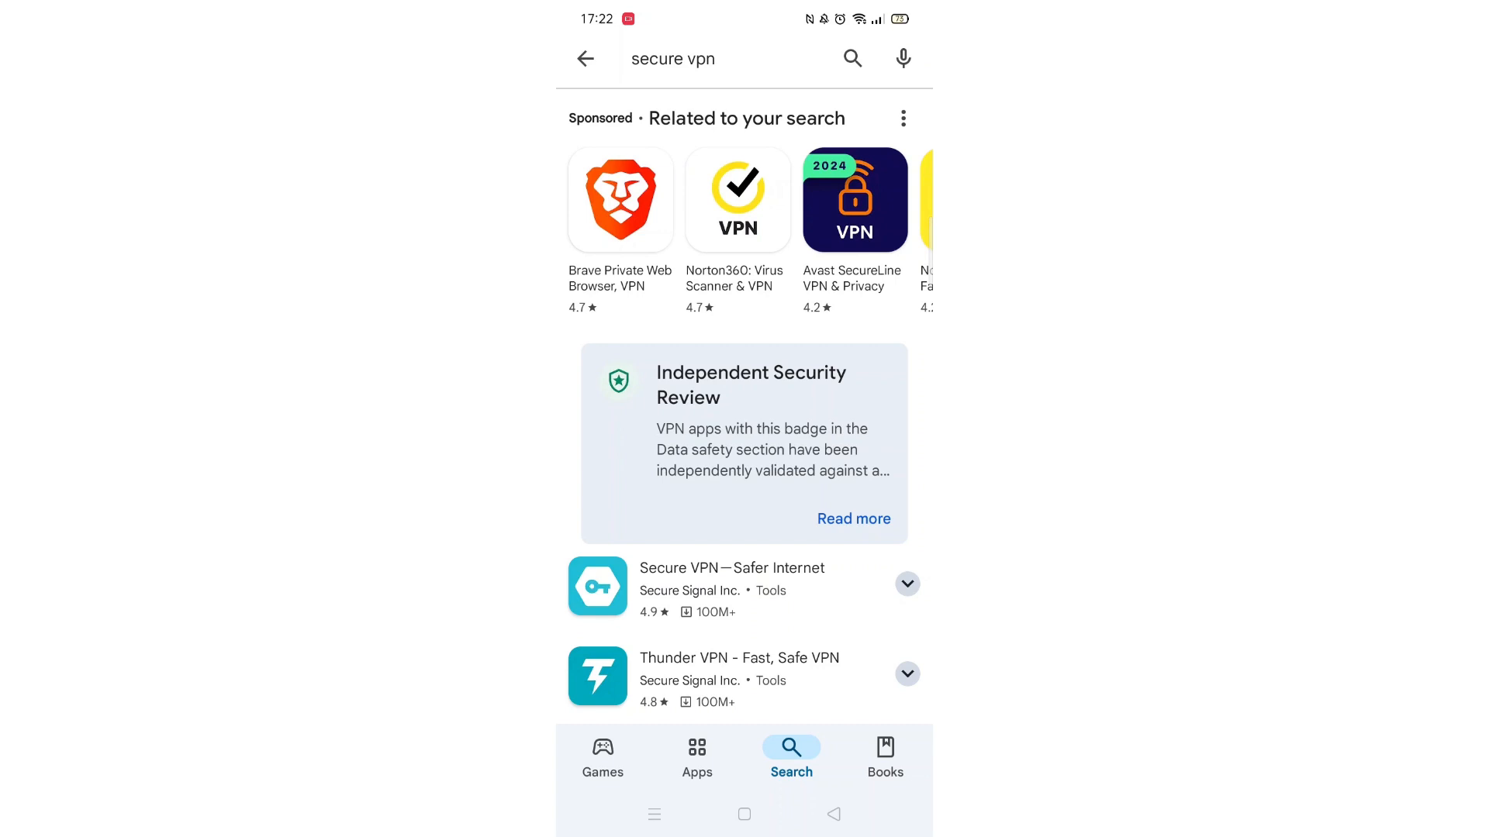
- Open the Secure VPN—Safer Internet result by Secure Signal Inc
left_click(706, 585)
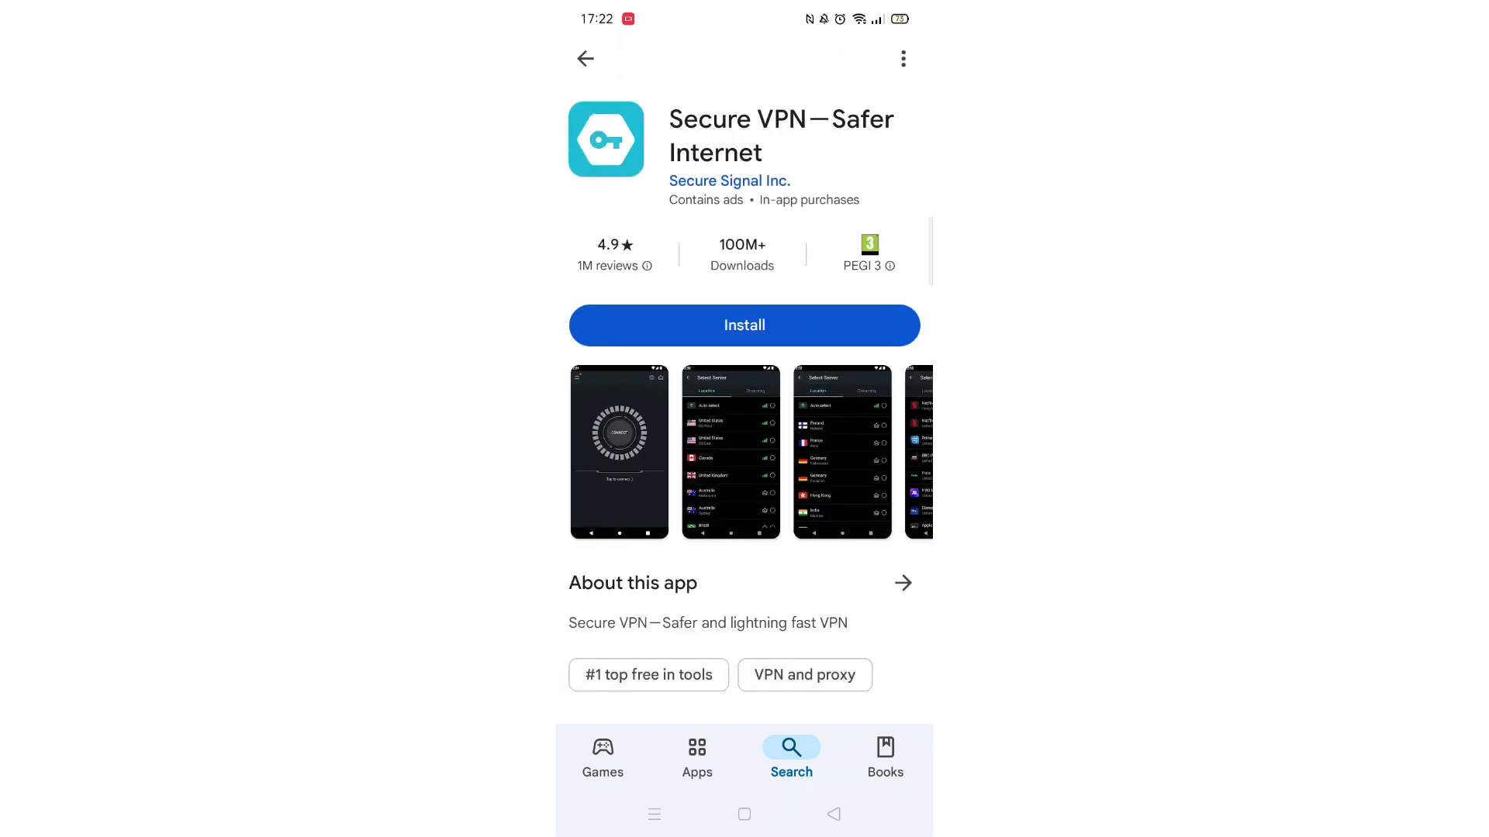
scroll(745, 466, "down", 10)
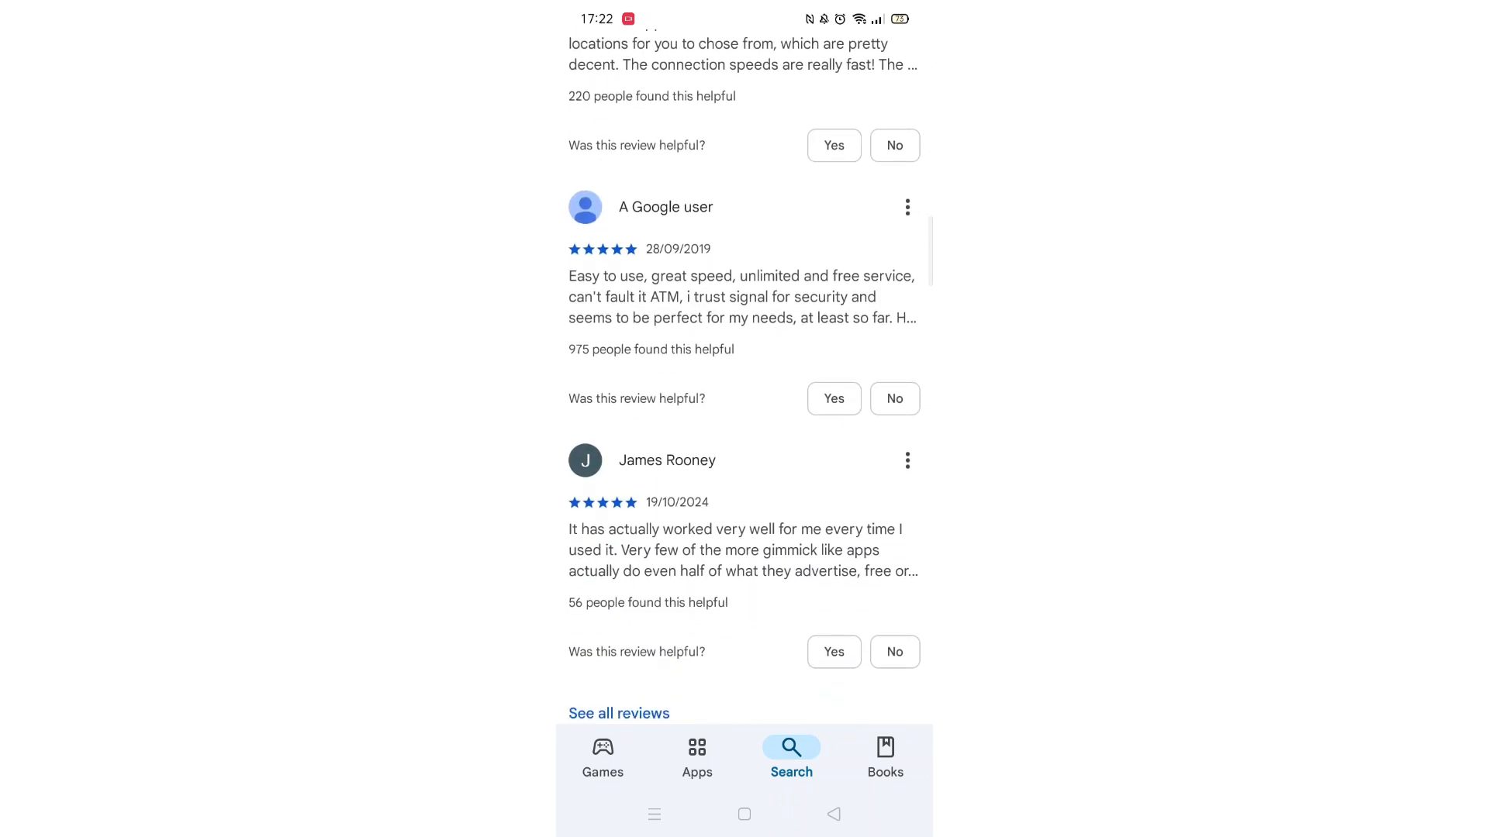
scroll(744, 466, "down", 5)
scroll(744, 465, "up", 15)
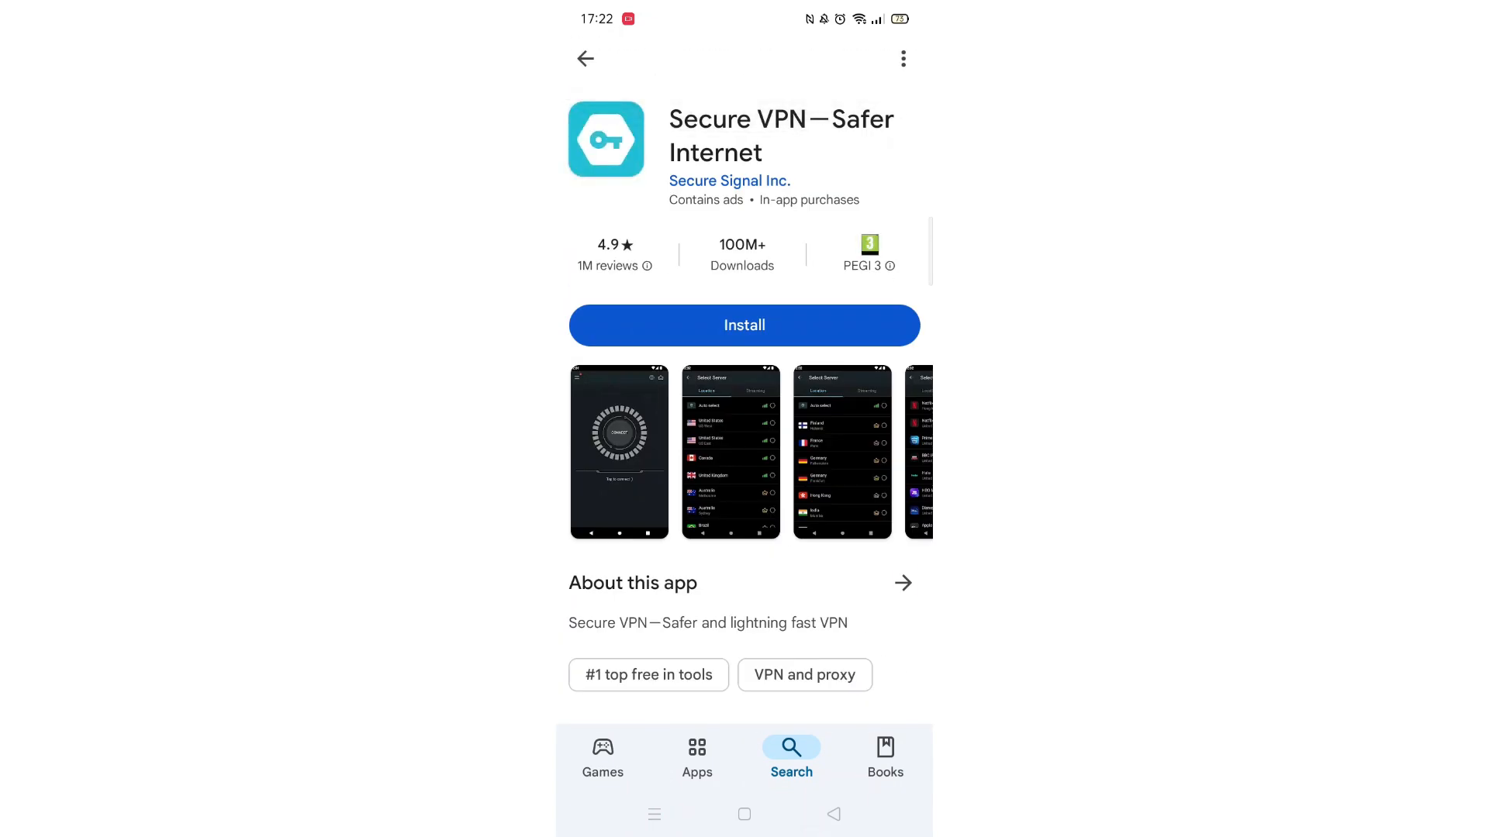
left_click(902, 583)
scroll(823, 490, "down", 2)
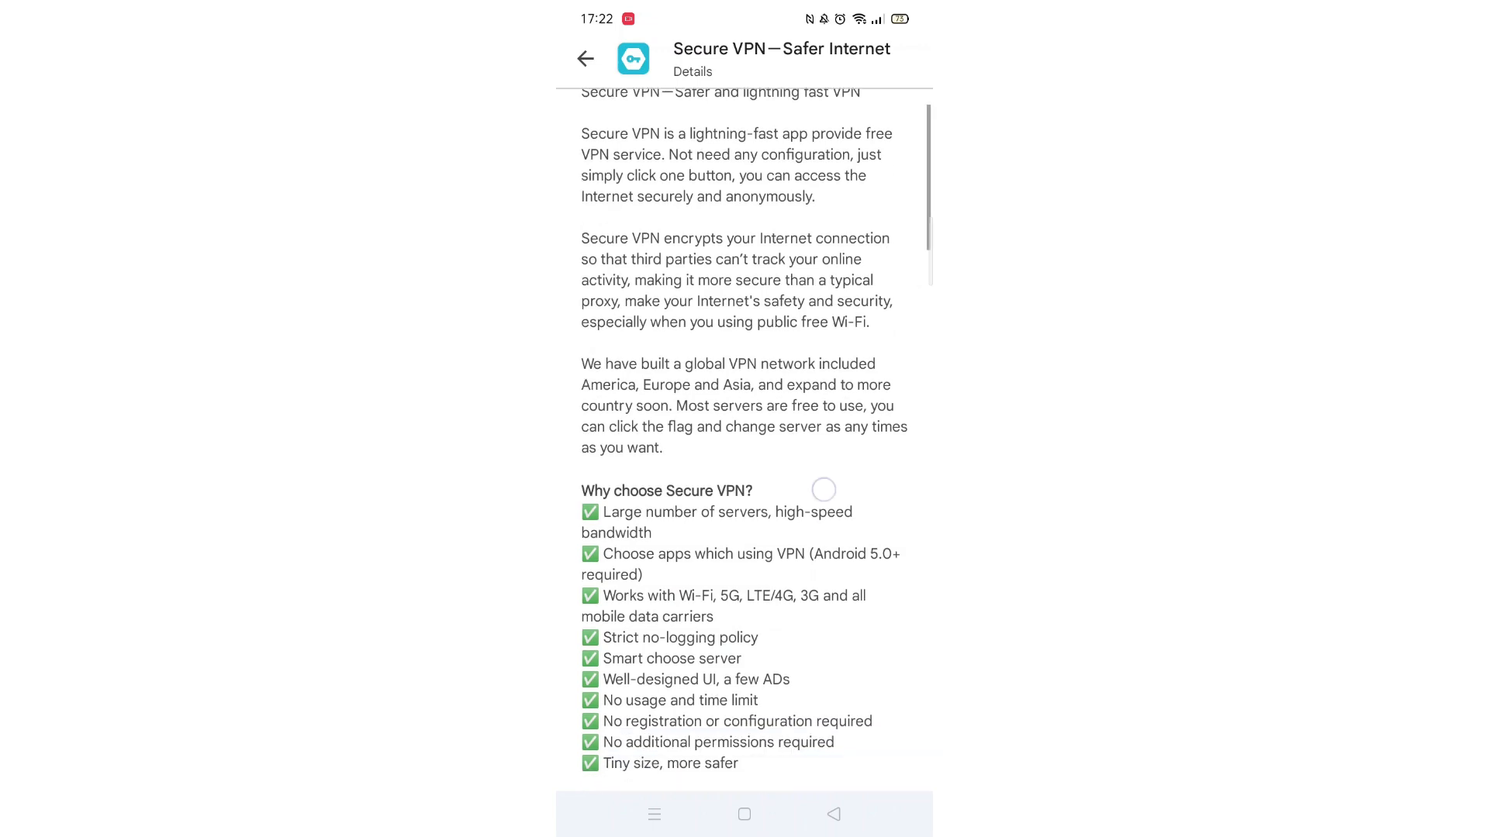
scroll(824, 489, "down", 15)
scroll(824, 490, "down", 10)
left_click(894, 471)
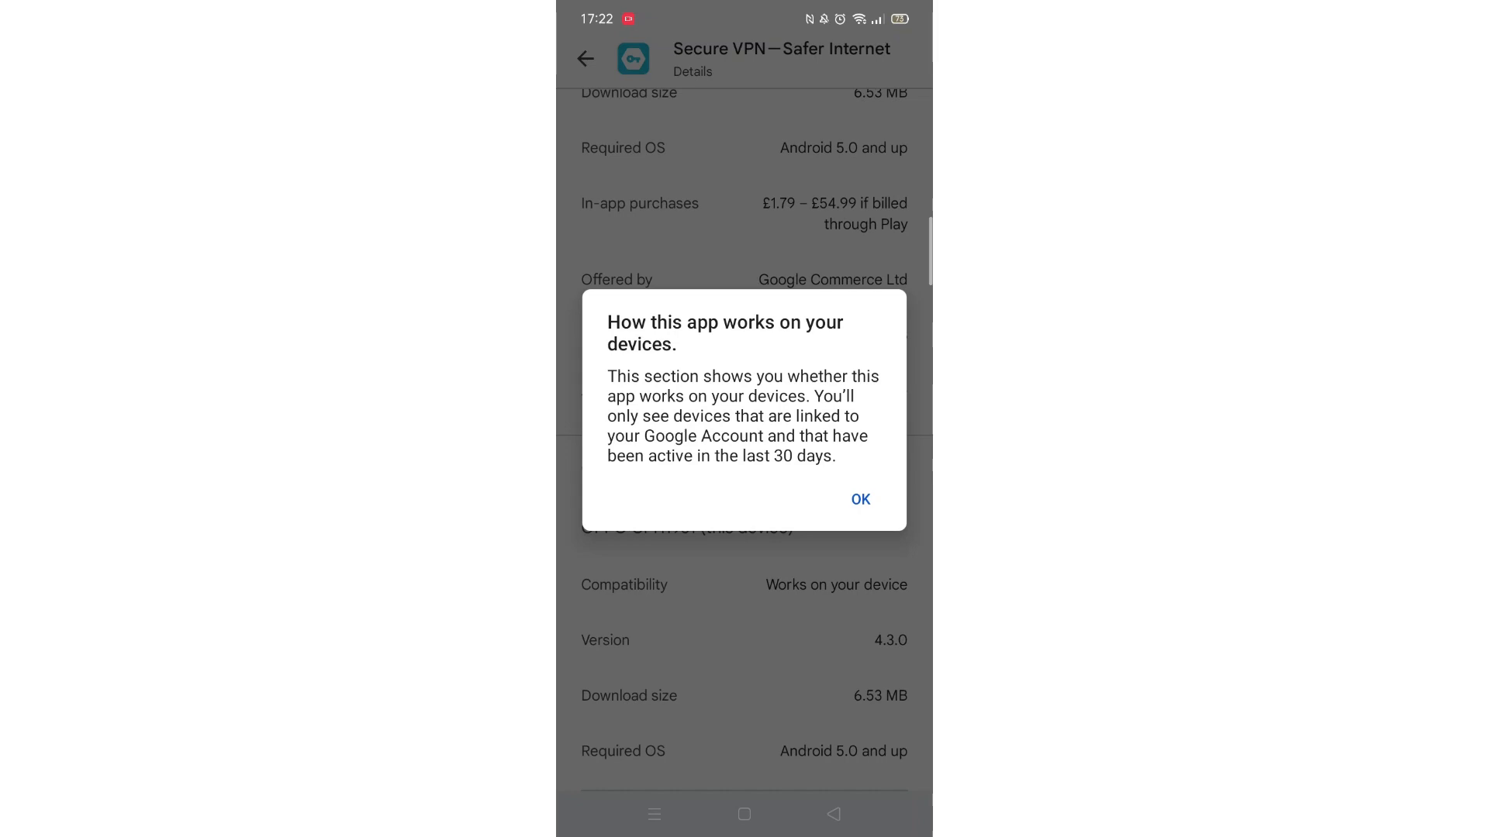
left_click(862, 499)
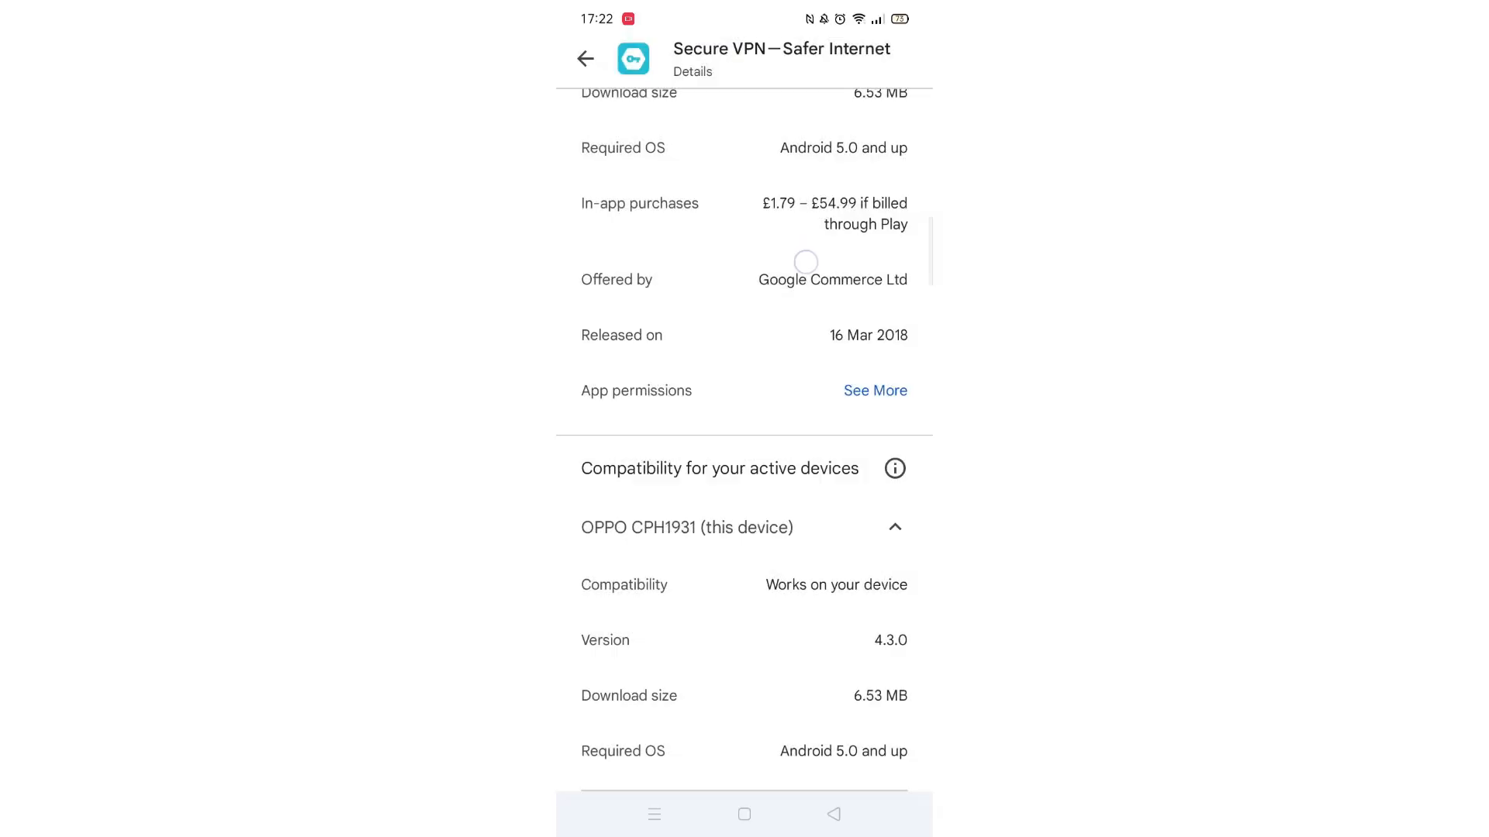
scroll(807, 262, "up", 15)
- Return to the app's store page and start installing Secure VPN—Safer Internet
left_click(585, 58)
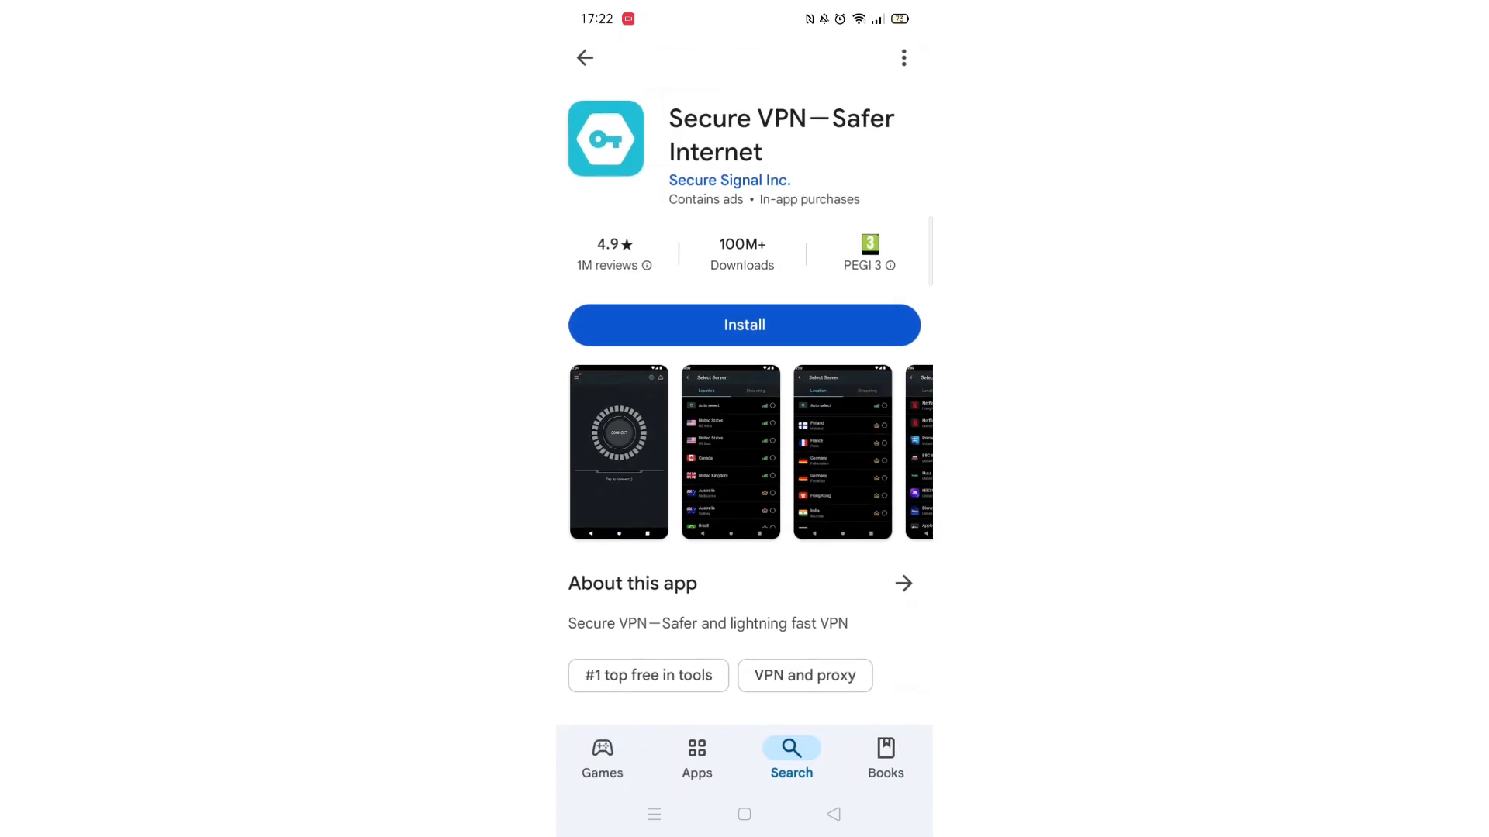
left_click(775, 326)
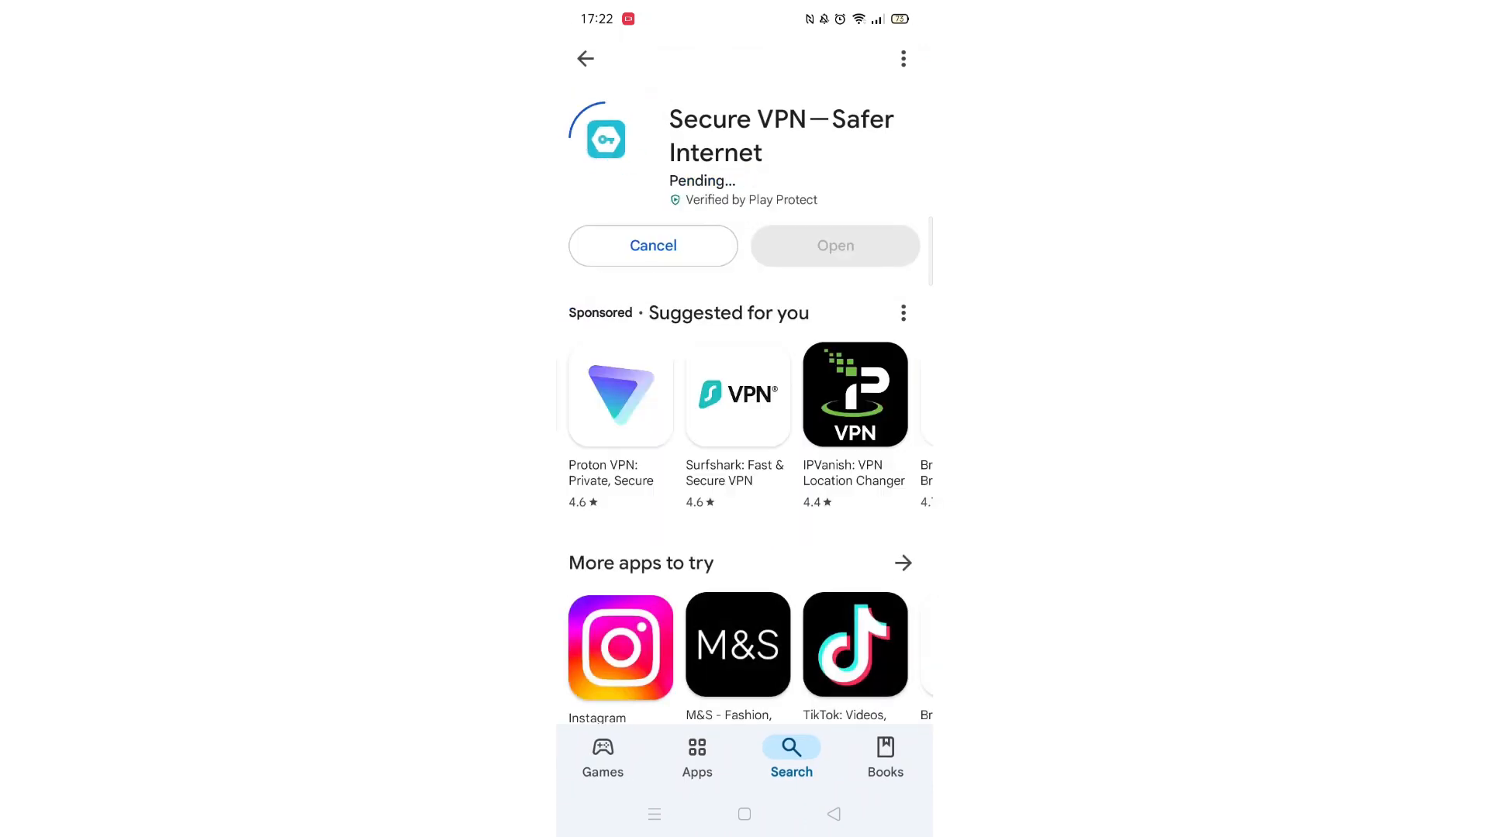